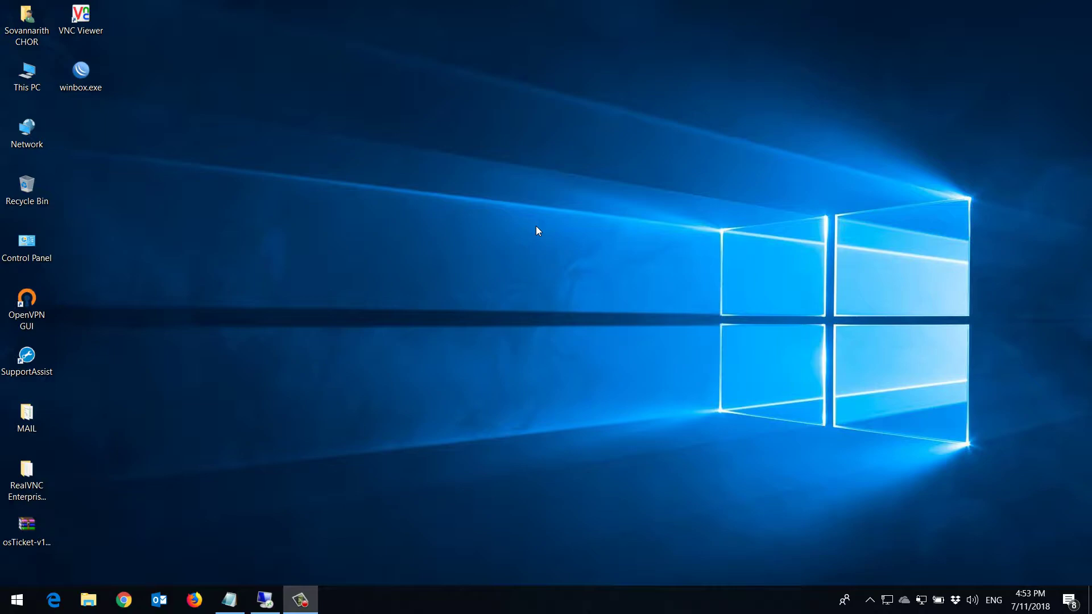
Step: Switch to the server1.silvermpl.local remote session and launch Active Directory Users and Computers with dsa.msc
click(265, 600)
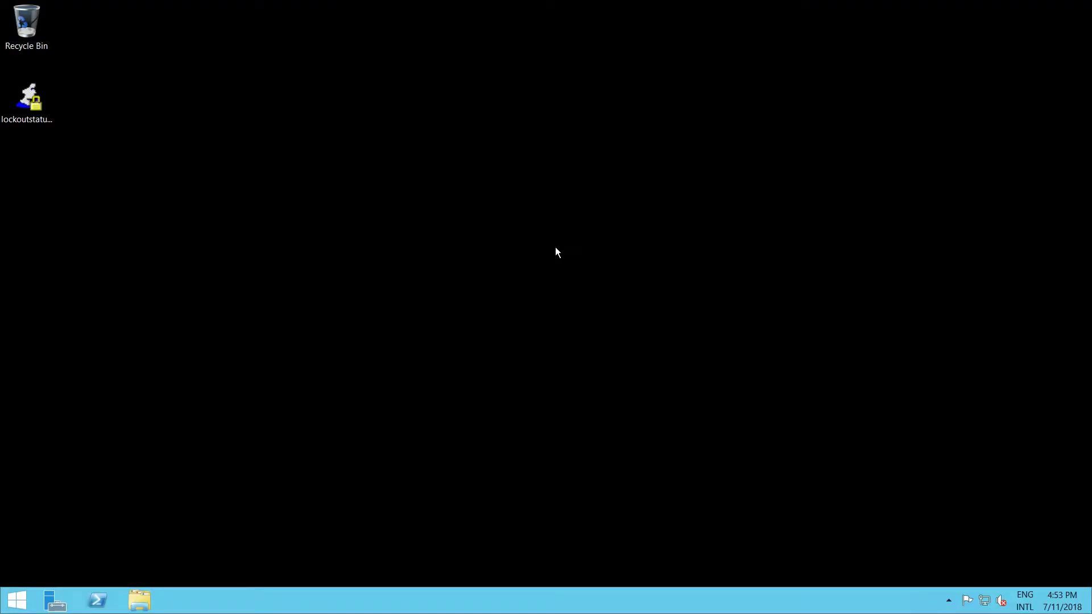
key(super+r)
text(dsa.msc)
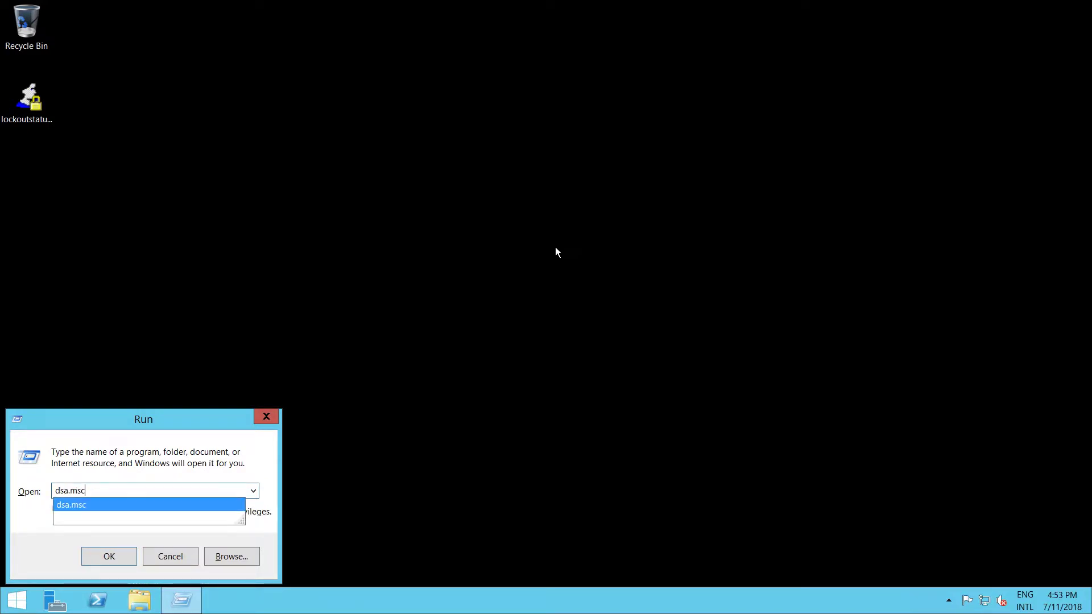
key(Return)
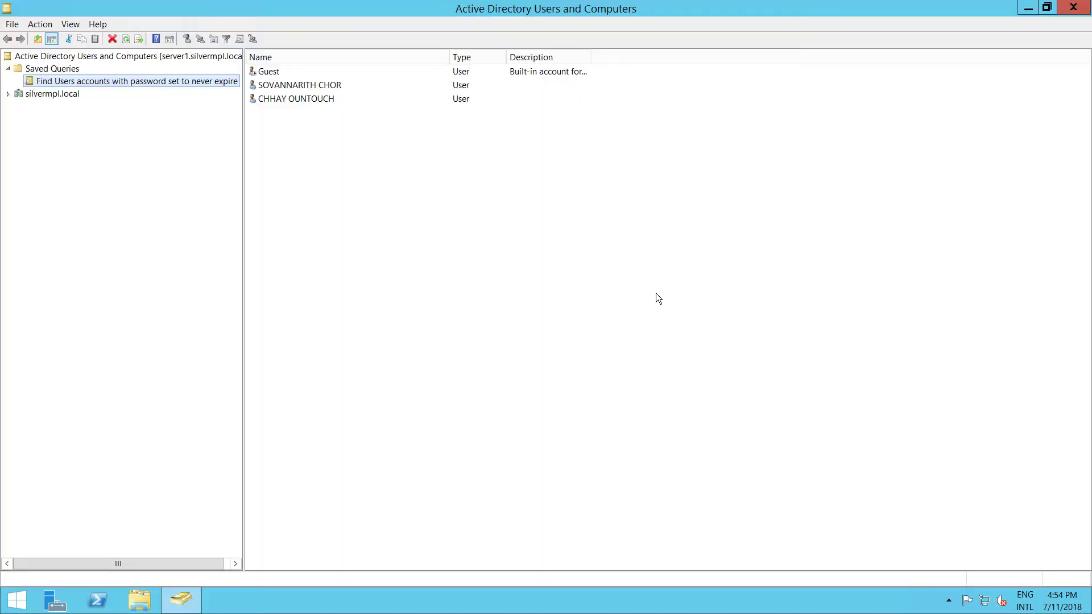
Step: Expand the silvermpl.local domain and start a new query named "LDAP find User Account Lockedout" under Saved Queries
click(8, 93)
click(54, 73)
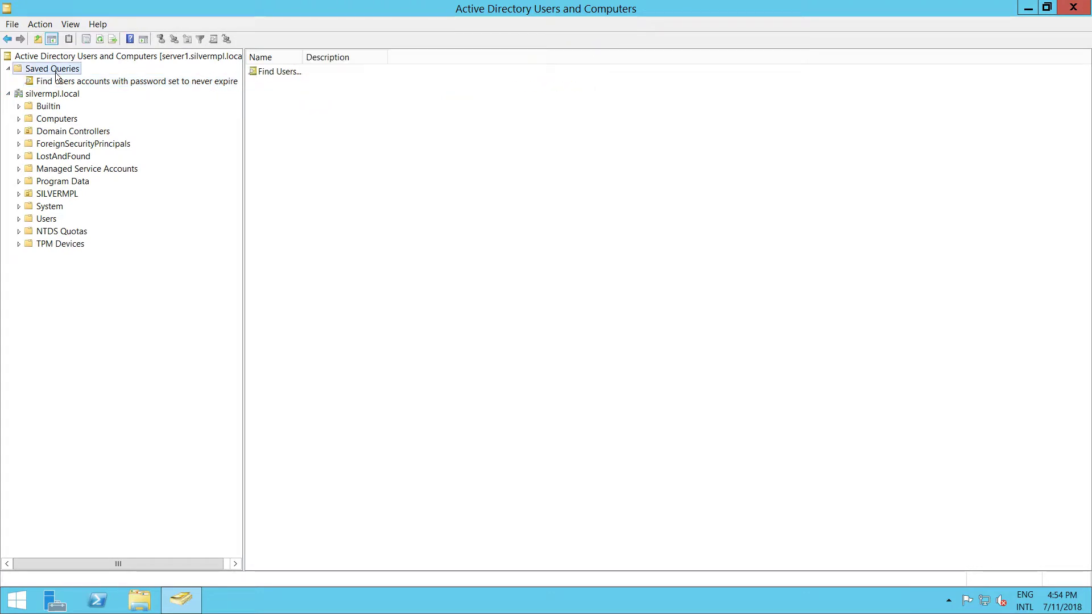
right_click(63, 77)
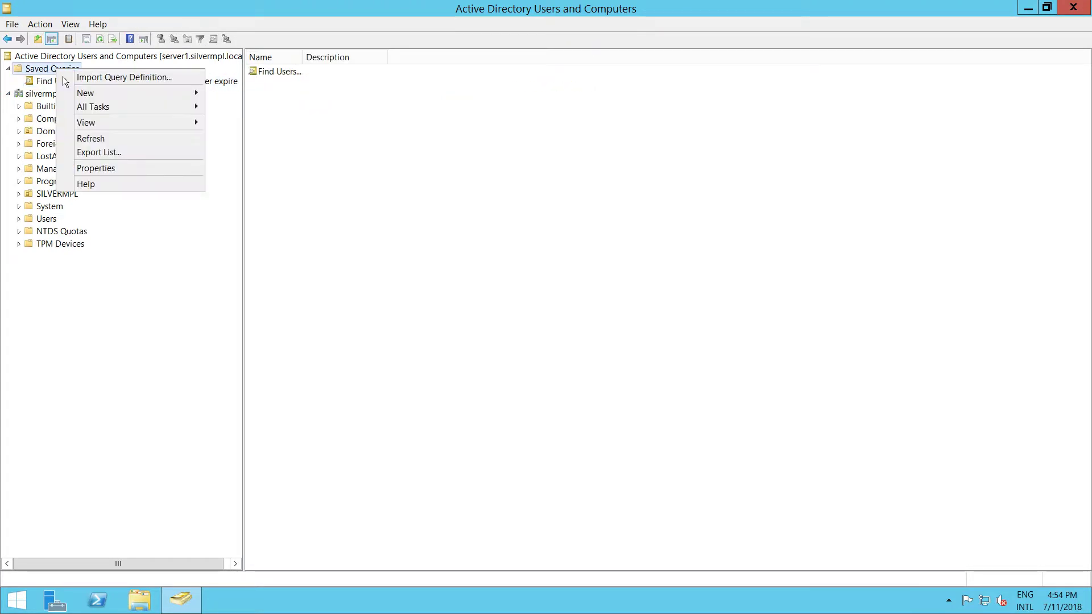
mouse_move(91, 95)
click(221, 97)
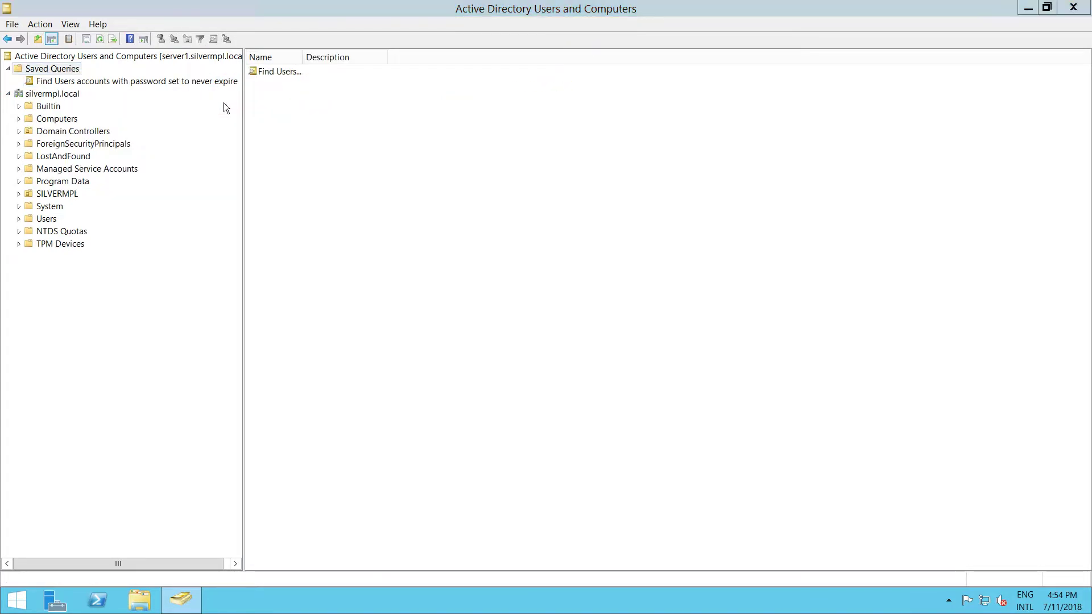
text(LDAP find User Account Lockedout)
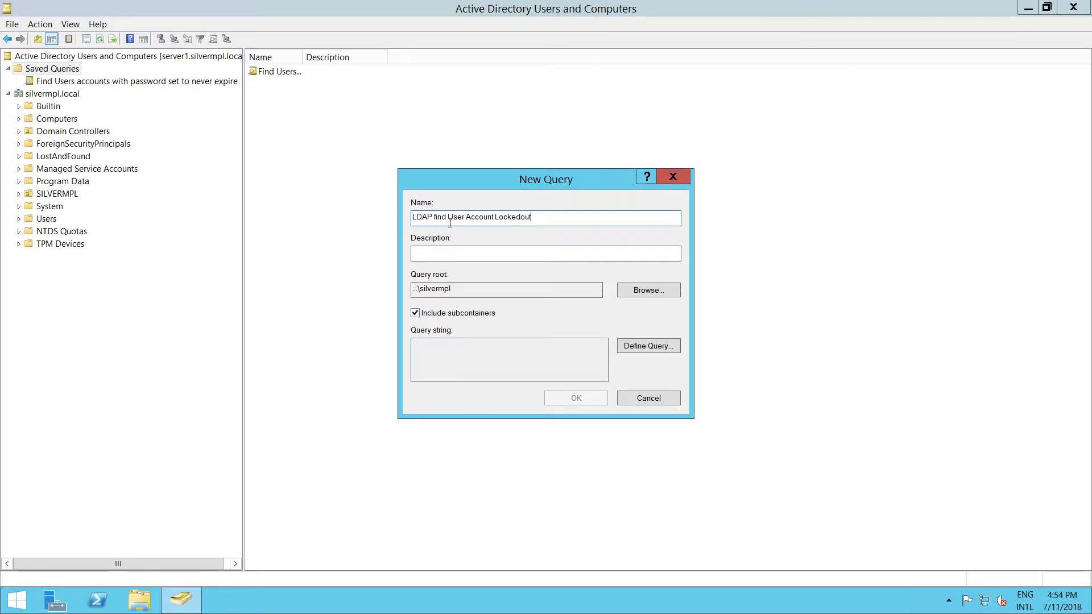
Step: Define the query as a Custom Search with an advanced LDAP query entry
click(654, 348)
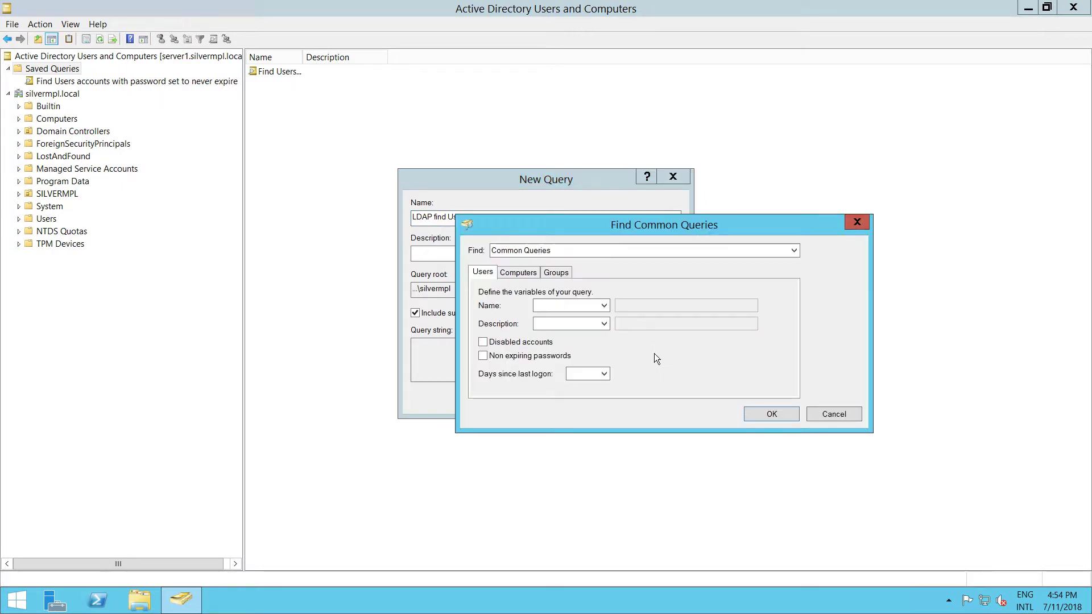
click(601, 257)
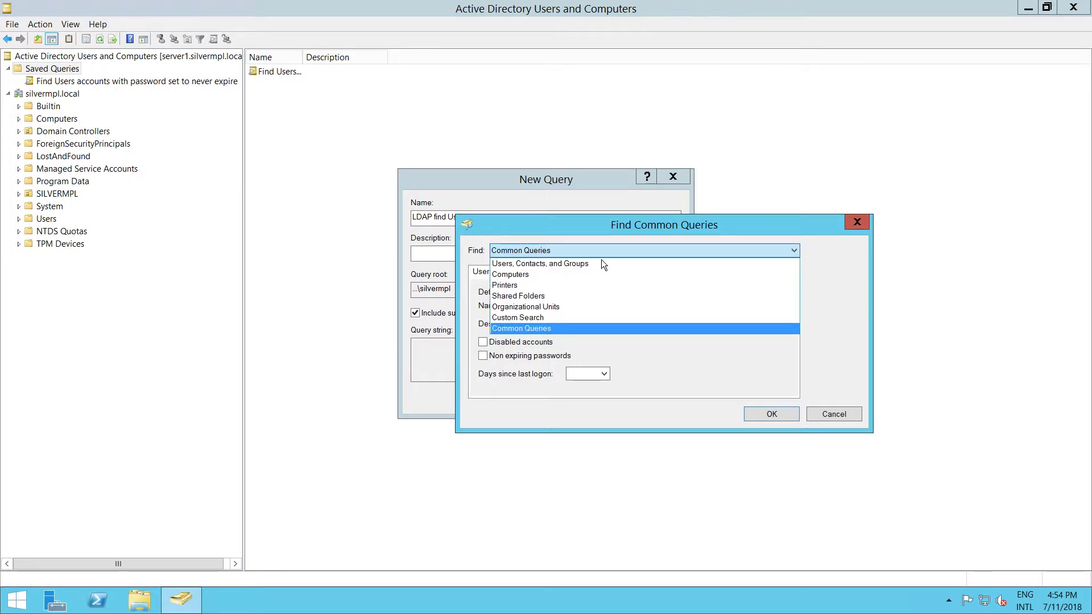
click(557, 323)
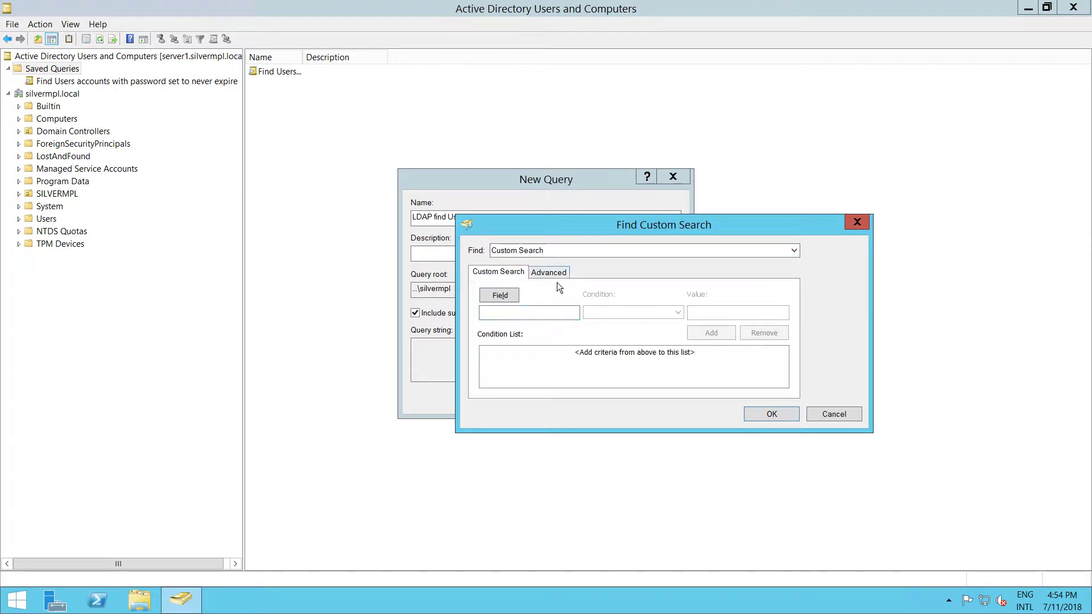
click(558, 278)
click(515, 354)
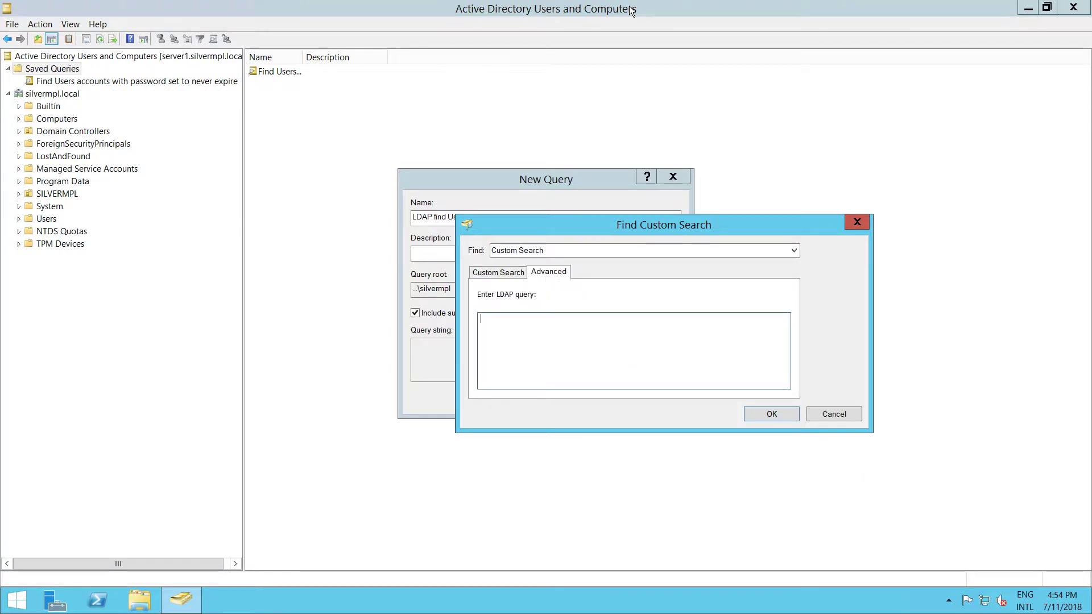
click(685, 11)
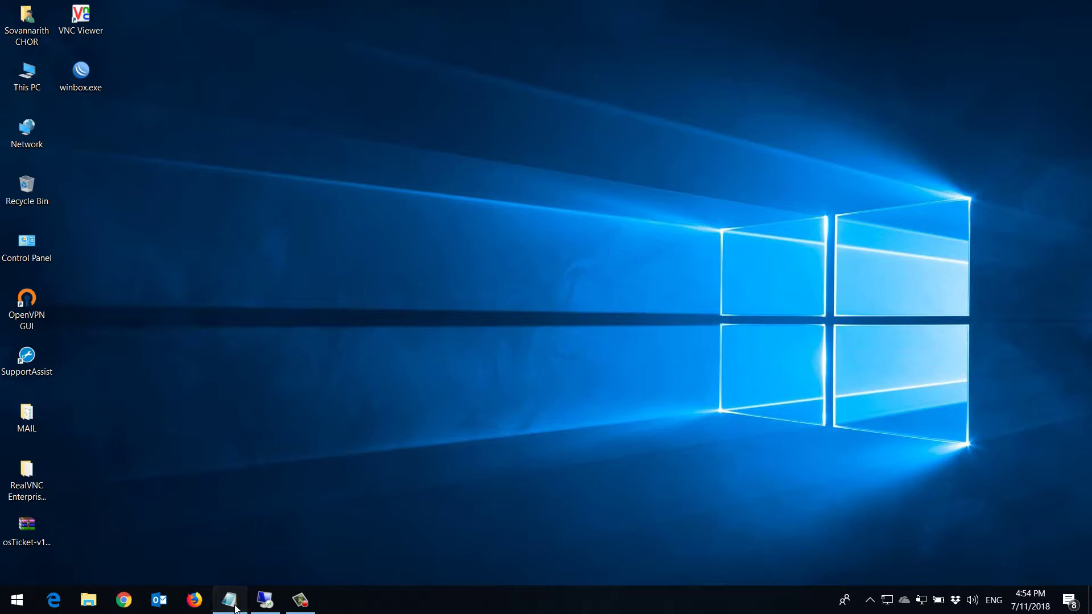
click(229, 600)
right_click(546, 227)
click(591, 264)
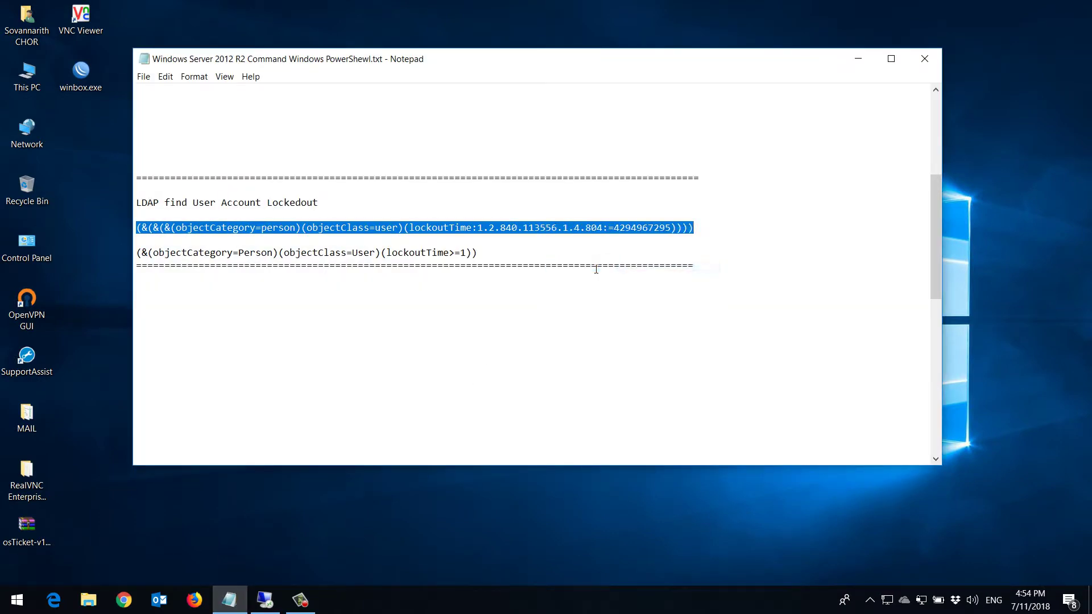
key(super+d)
click(265, 600)
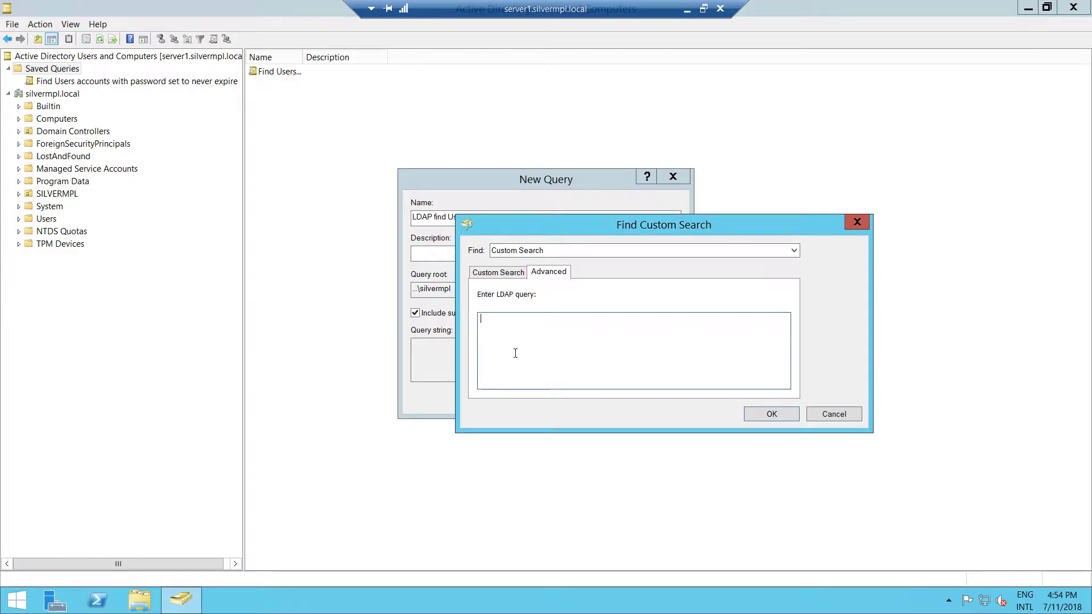
right_click(511, 345)
click(553, 397)
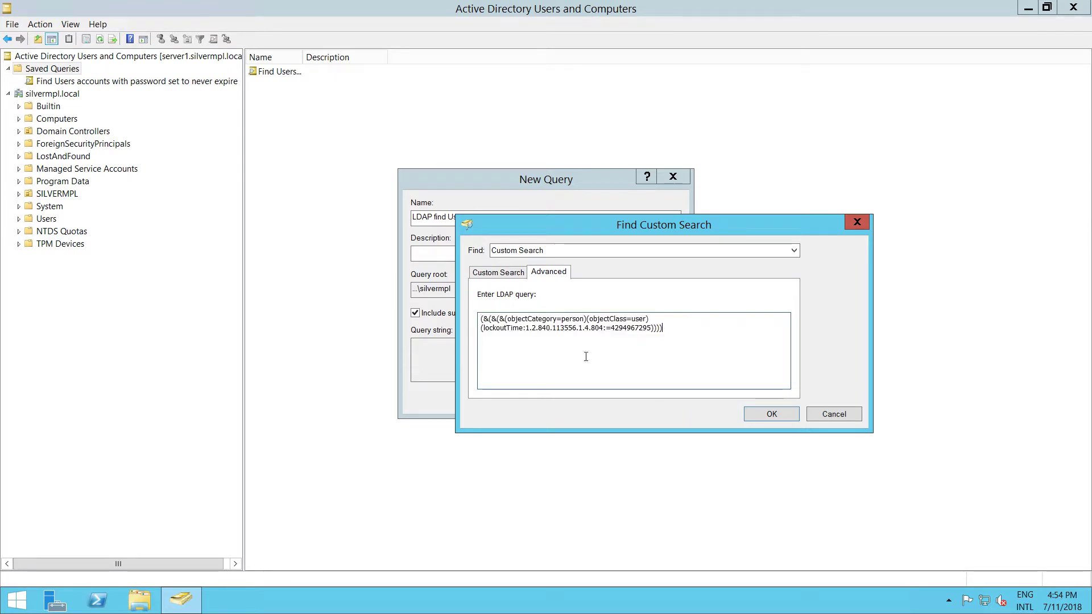
click(770, 418)
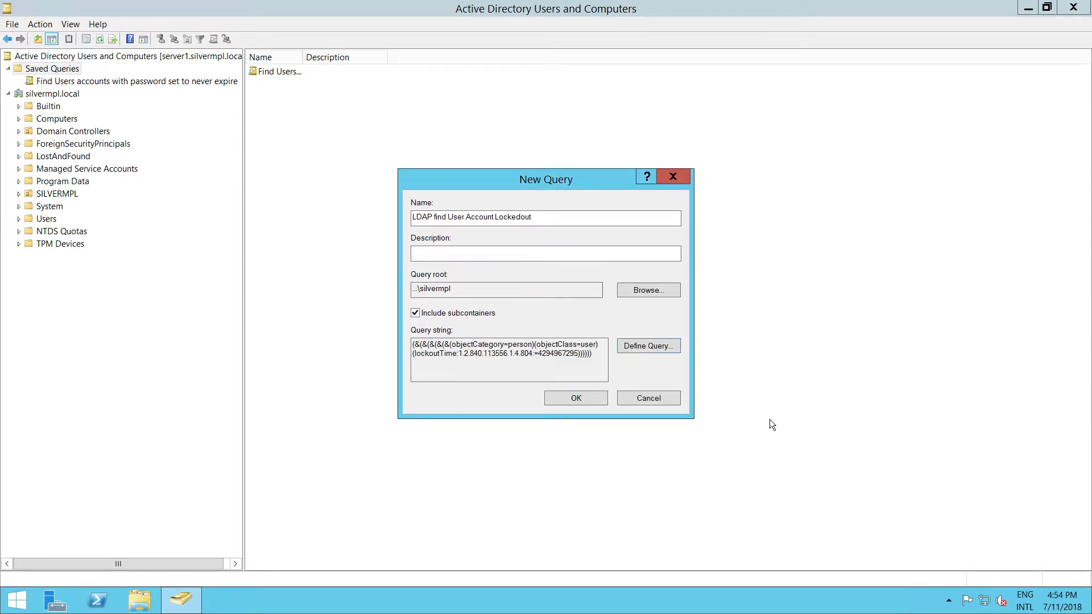
click(606, 400)
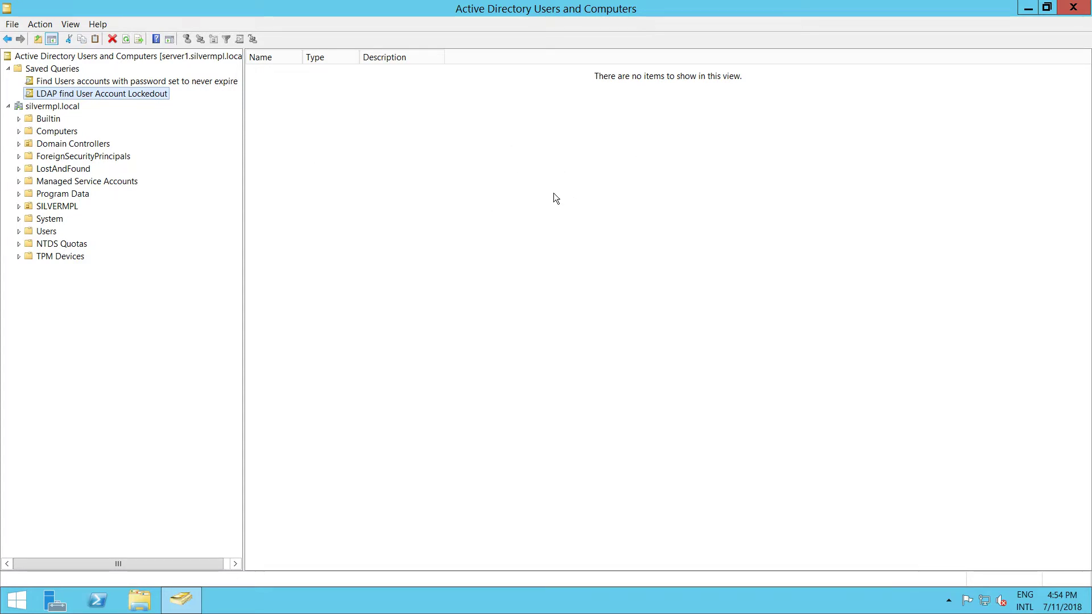
Step: Minimize the server1 session and open Remote Desktop Connection on the local computer with mstsc
click(688, 12)
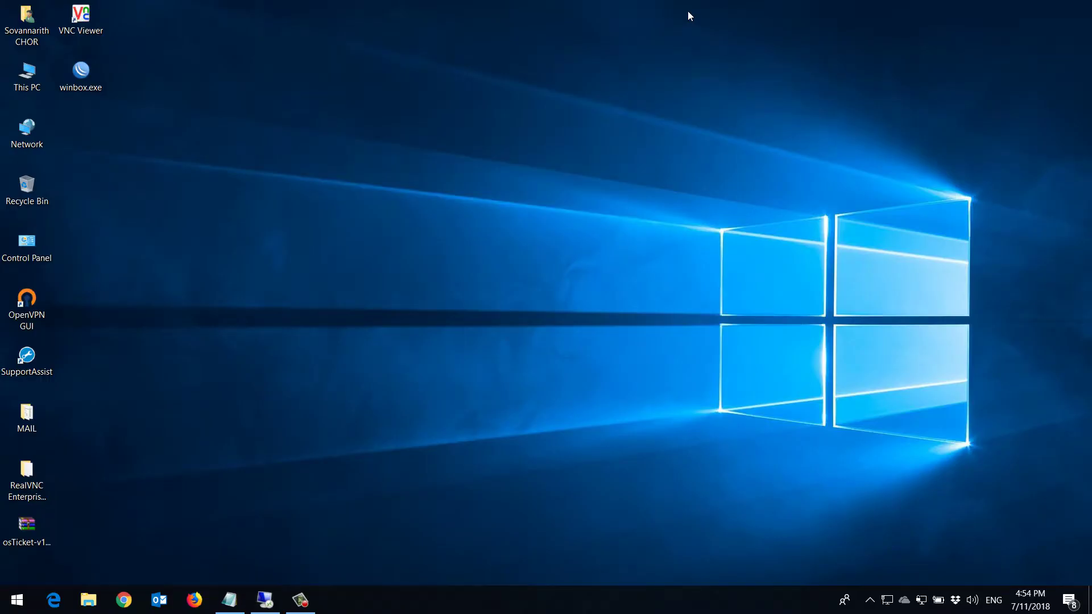
right_click(579, 58)
click(622, 98)
key(super+r)
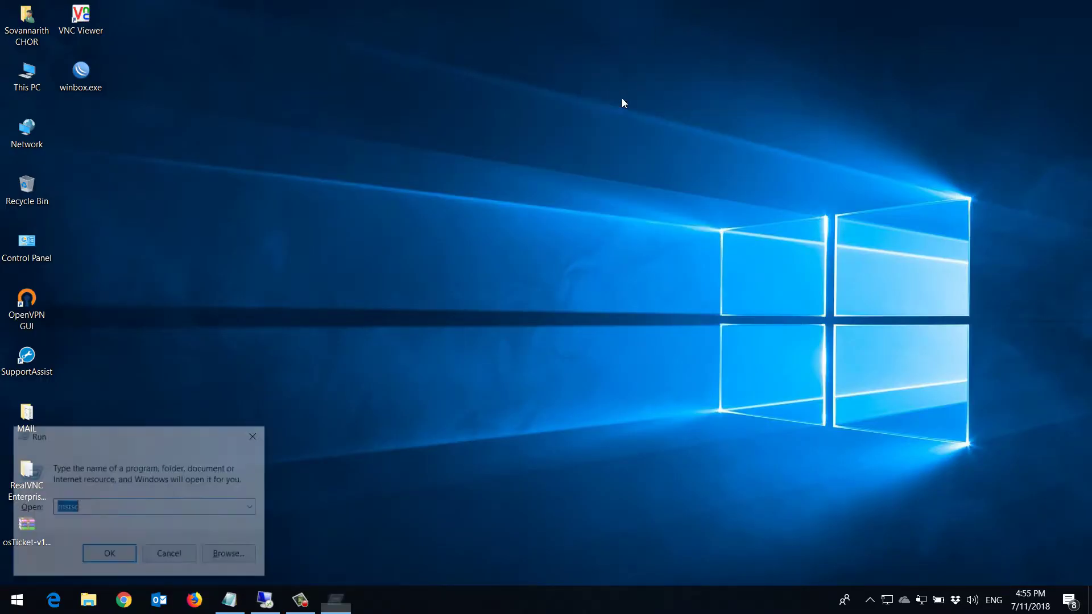
key(Return)
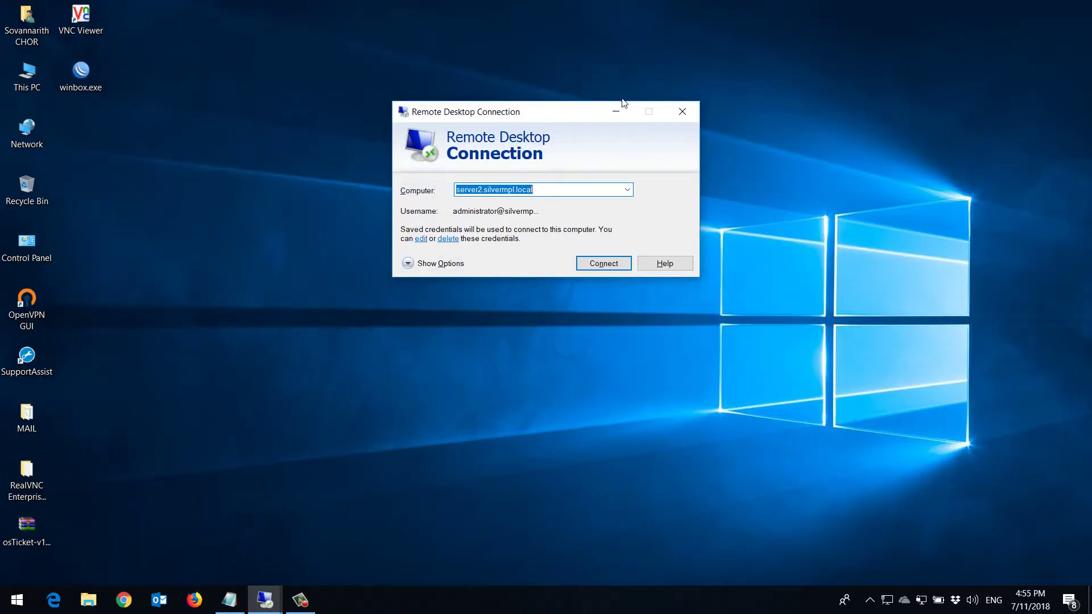
Step: Connect to the computer 192.168.120.233 and sign in with the account password
key(Down)
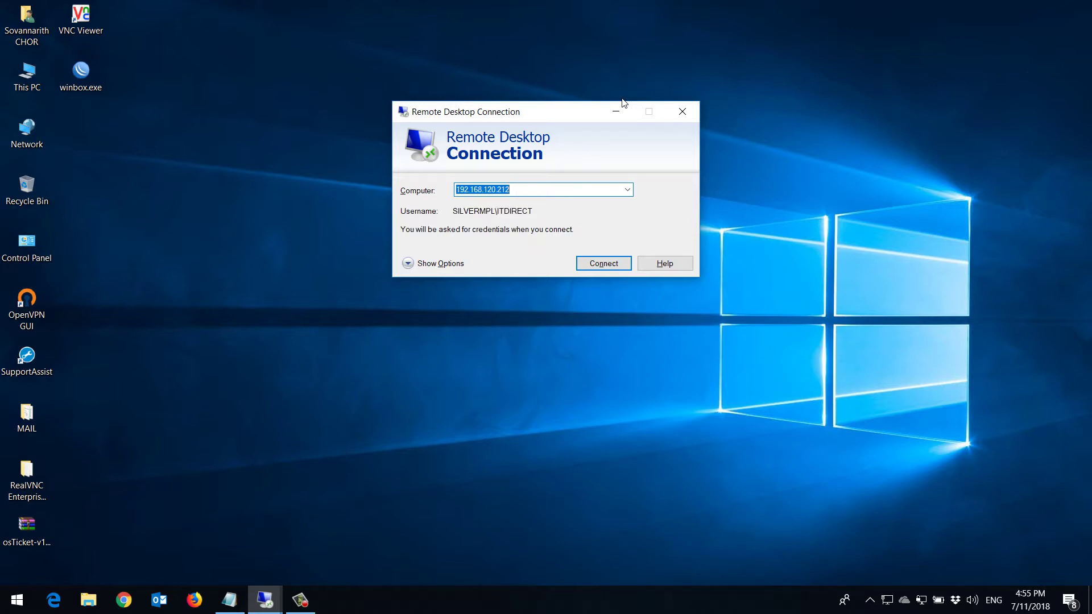
key(Down)
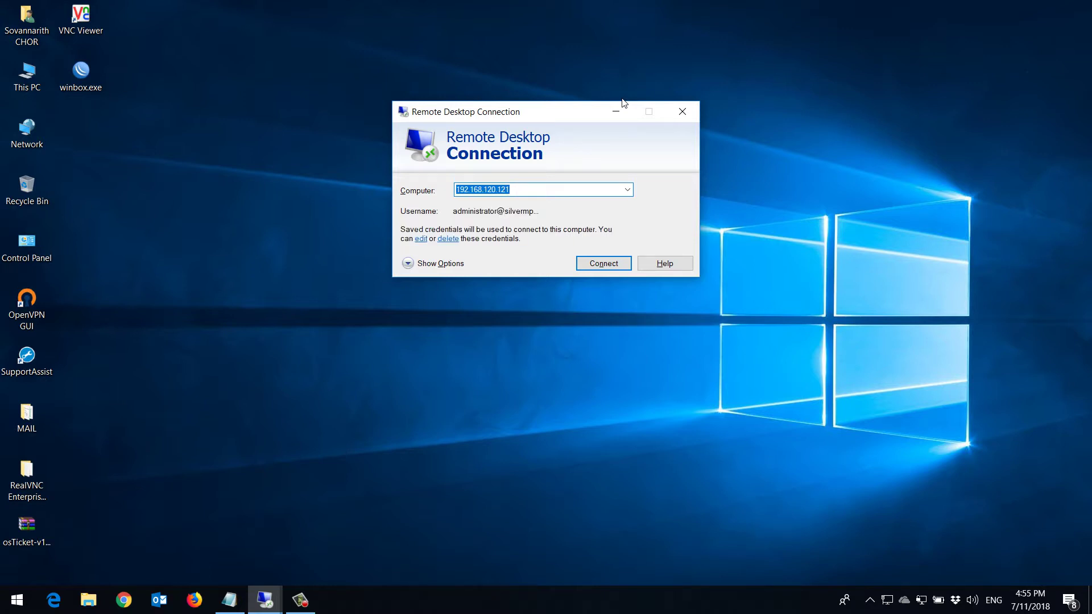
key(Up)
key(End)
key(BackSpace)
key(BackSpace)
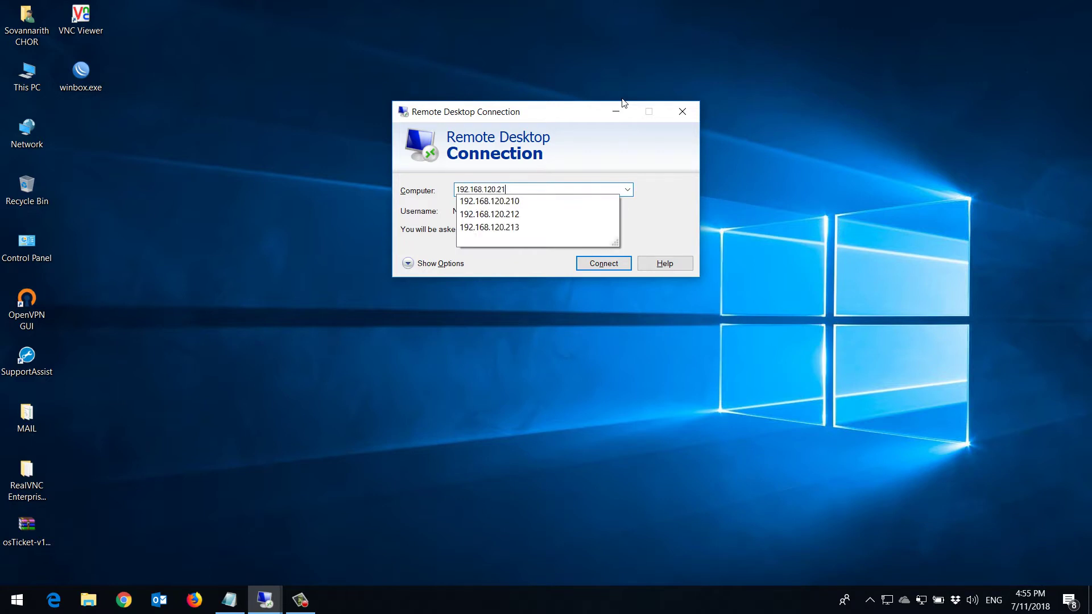
text(33)
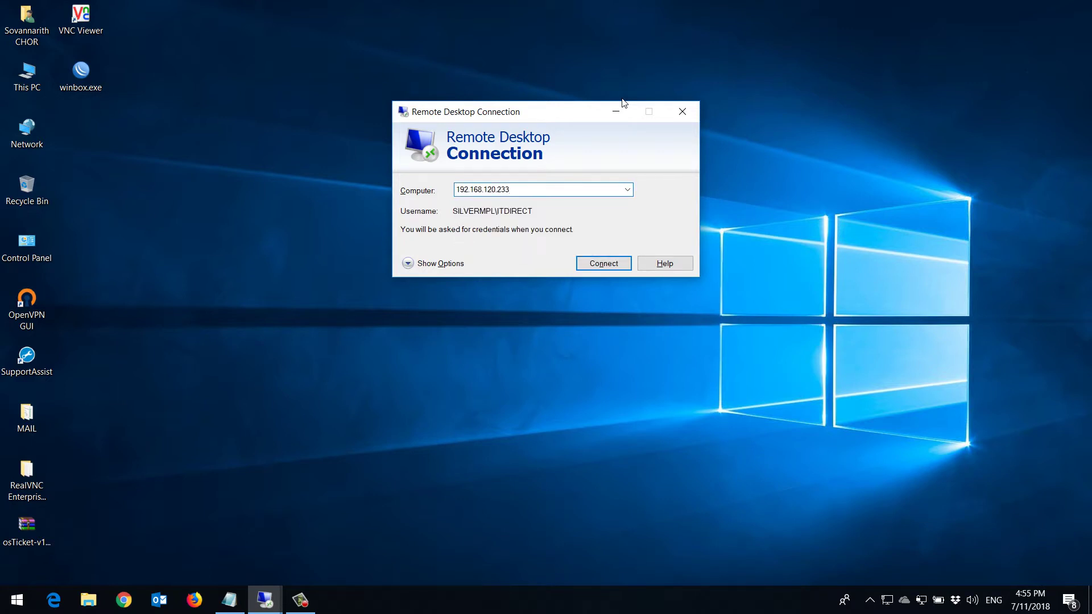
key(Return)
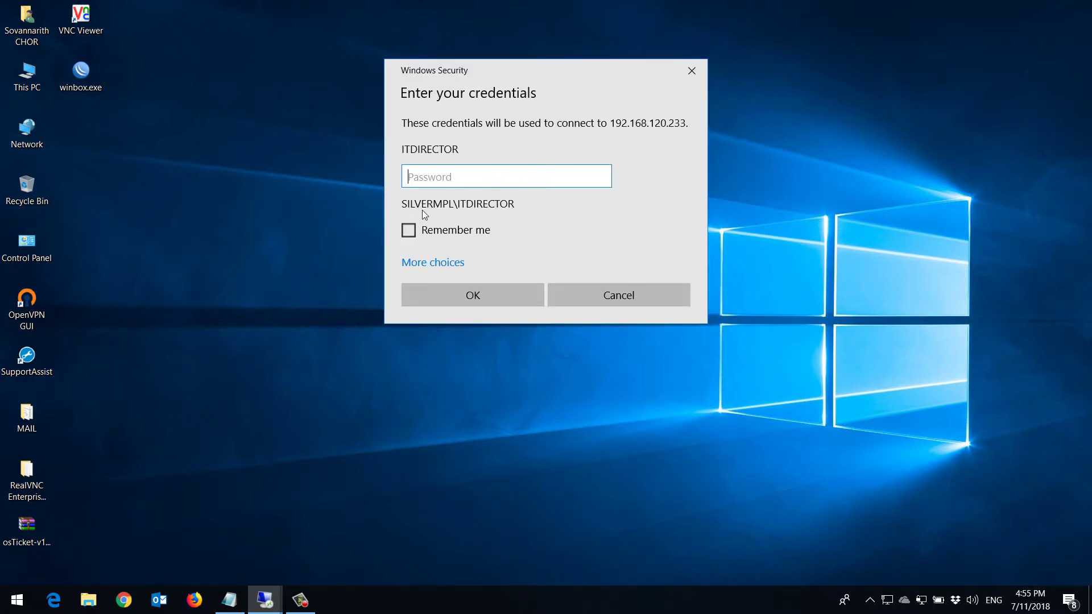
text(****)
key(Return)
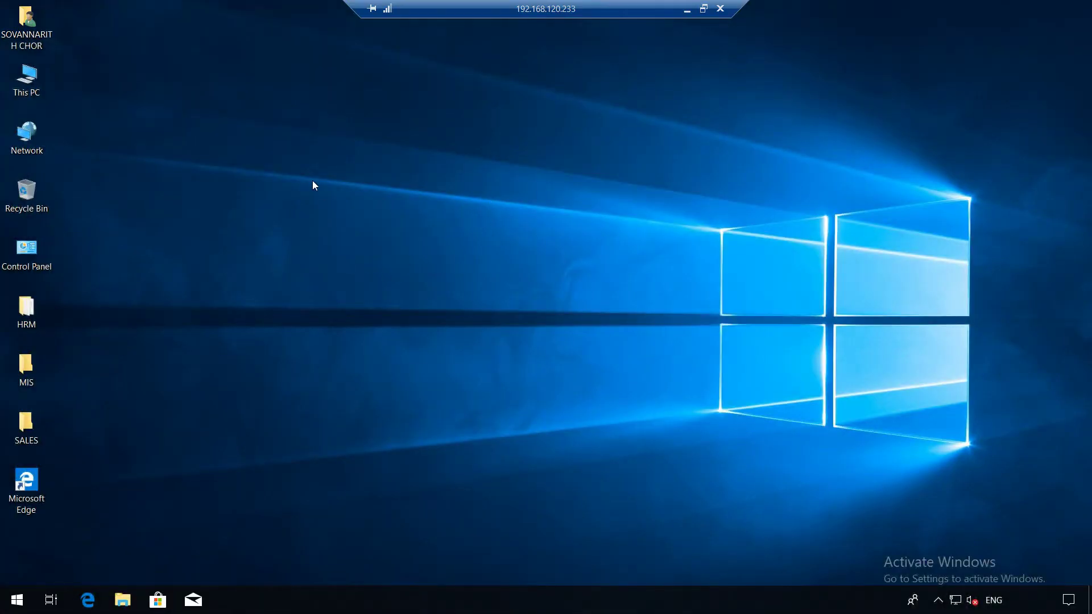
right_click(312, 180)
click(350, 221)
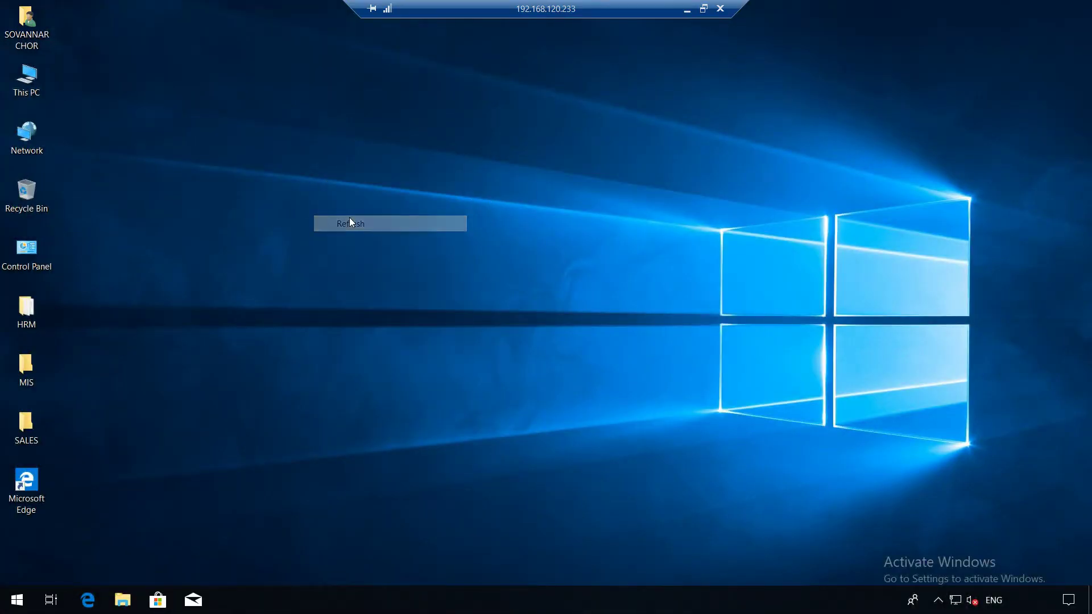
right_click(173, 90)
click(194, 131)
Step: Switch to the server1 session to view the results of the locked-out accounts query
click(687, 10)
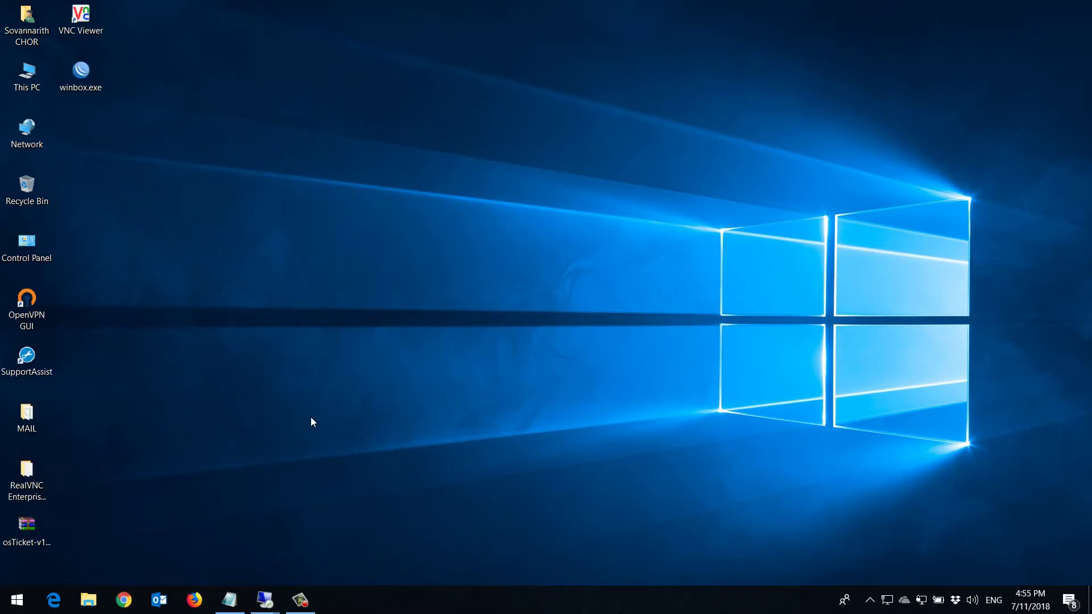
mouse_move(247, 592)
click(224, 560)
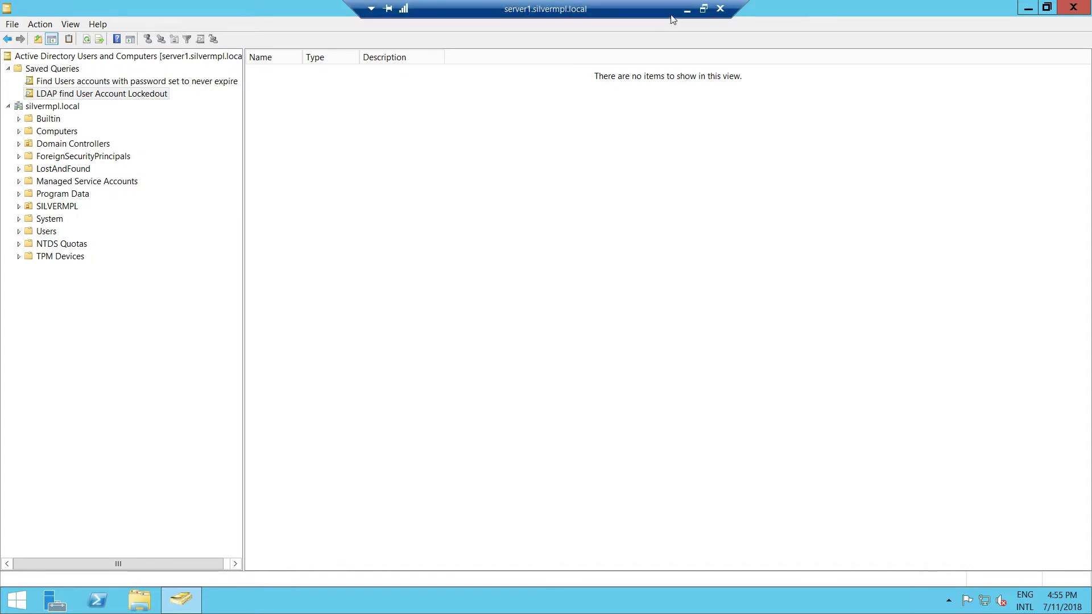
click(687, 10)
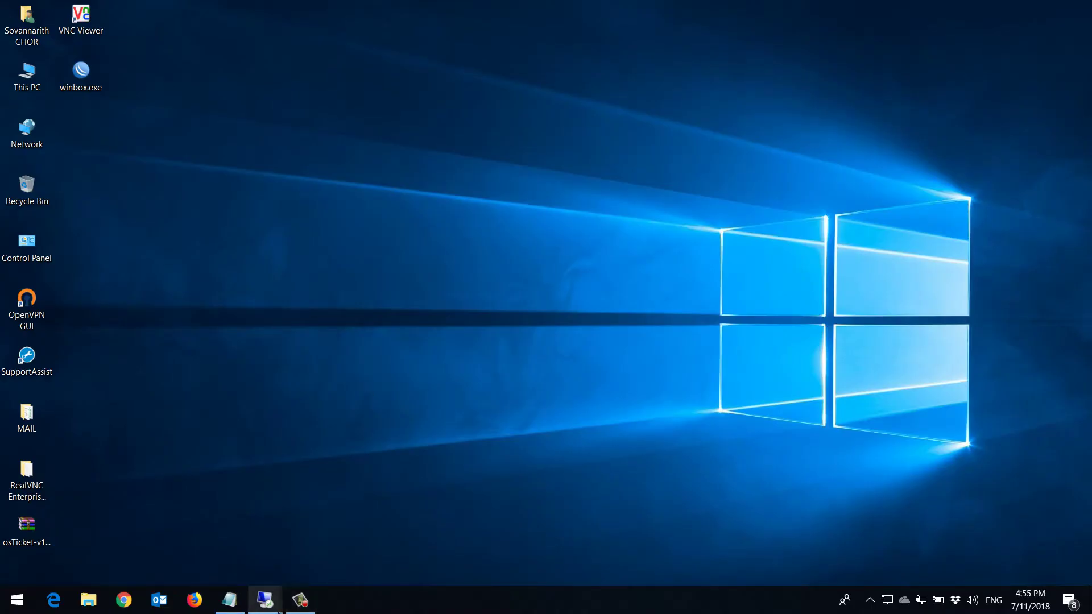
Step: Return to the 192.168.120.233 remote session and lock the signed-in user account's screen
mouse_move(265, 599)
click(284, 563)
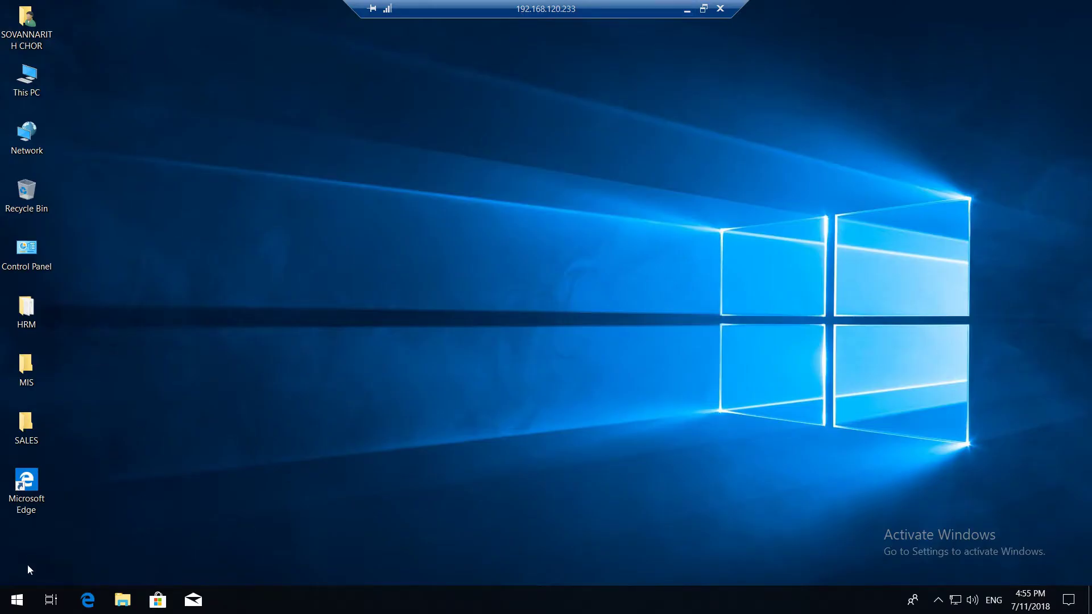
click(17, 601)
click(18, 432)
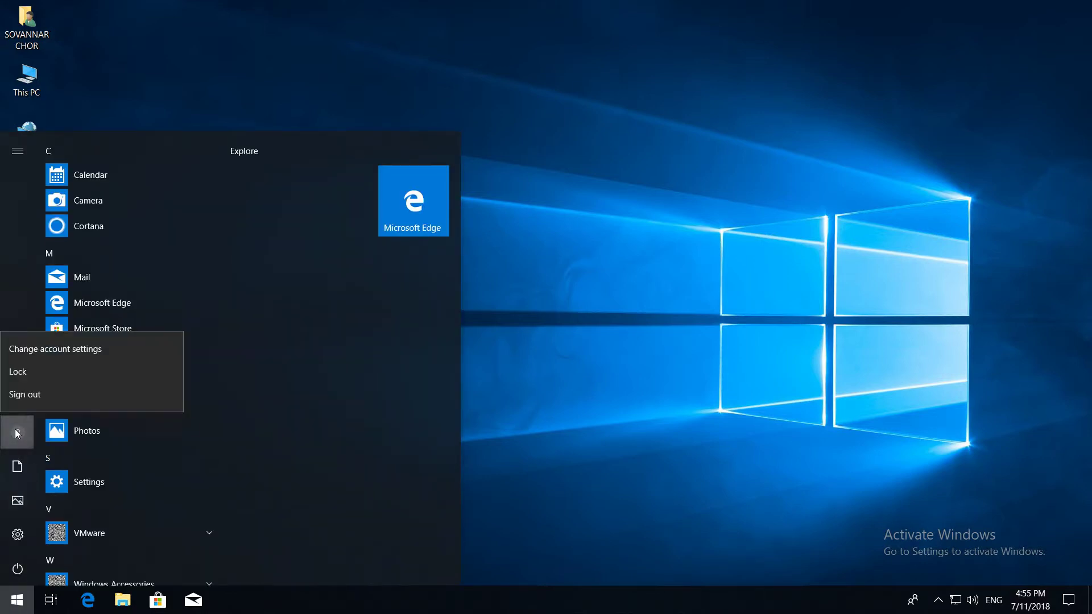
click(61, 376)
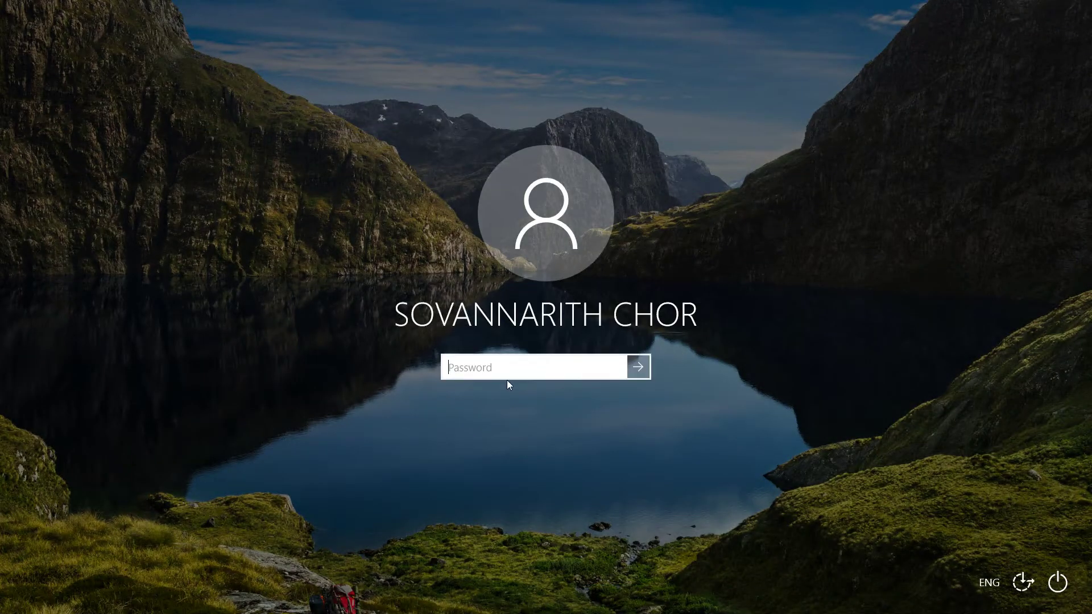
Step: Submit incorrect account passwords repeatedly on the remote session's lock screen to lock out the user account
text(******)
key(Return)
key(Return)
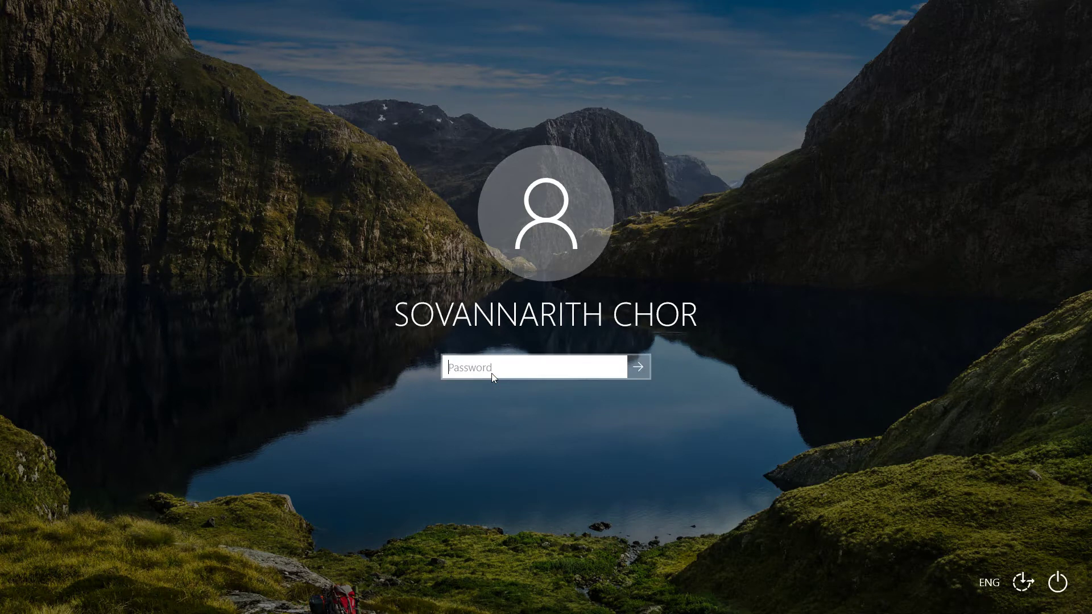
text(*****)
key(Return)
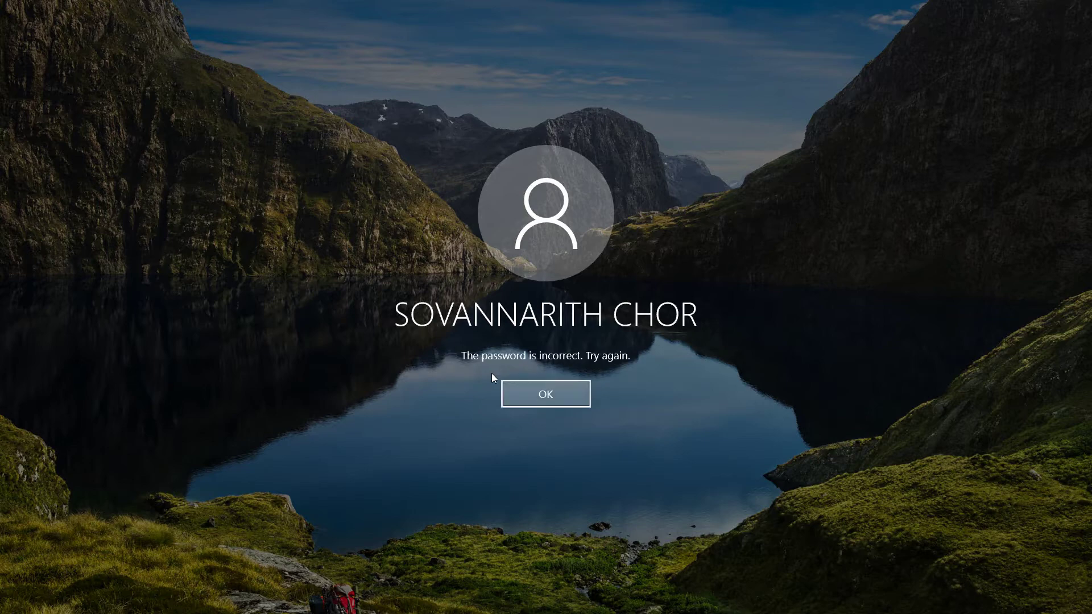
key(Return)
text(*****)
key(Return)
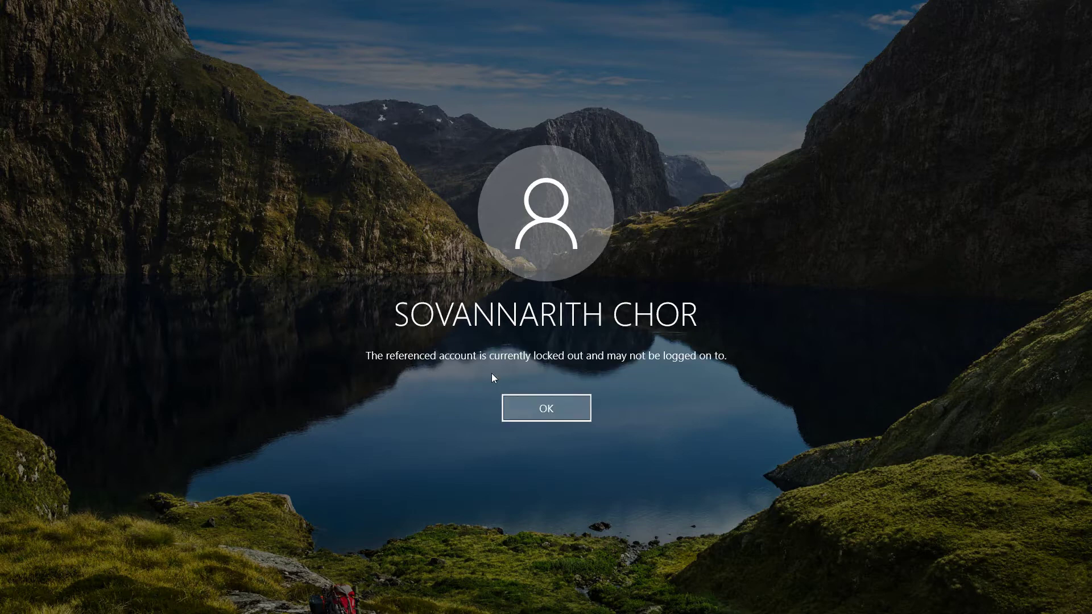
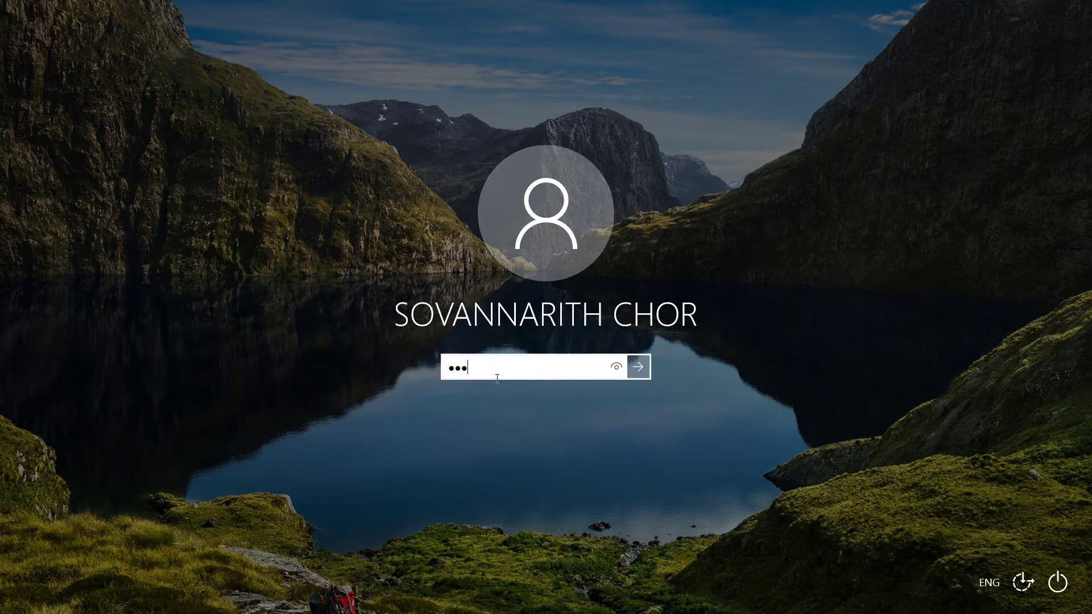
key(Return)
click(530, 401)
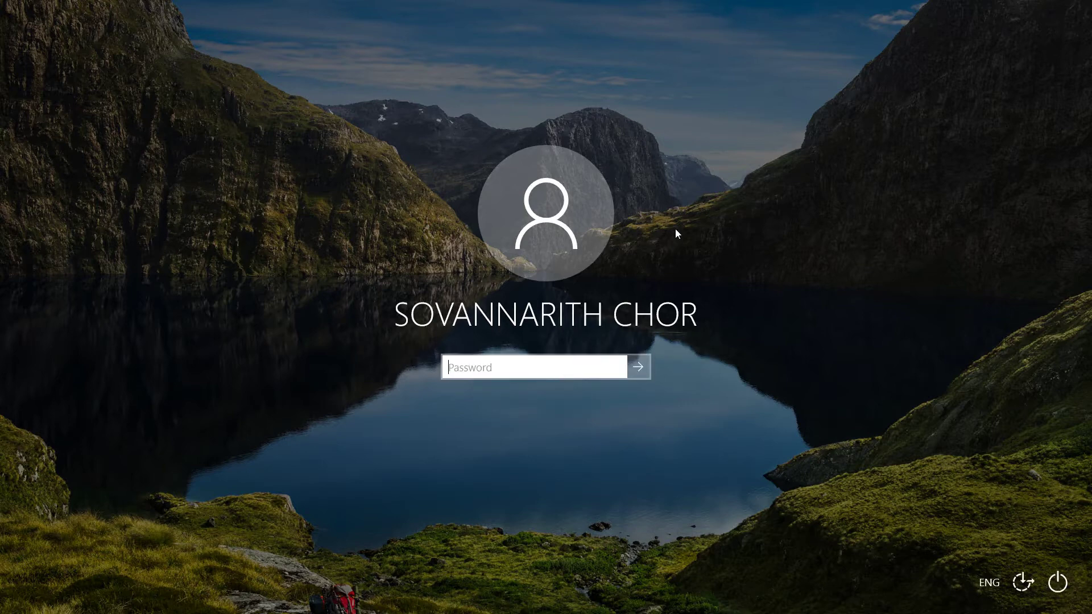
Step: Refresh the "LDAP find User Account Lockedout" query in the server1 session and widen the results' Name column
click(686, 18)
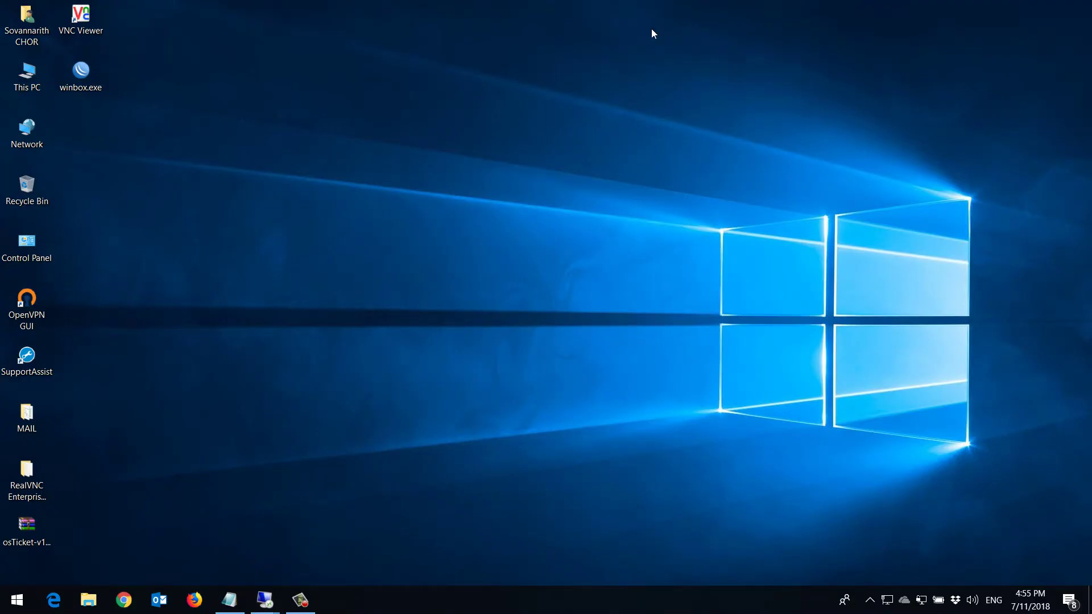
click(278, 524)
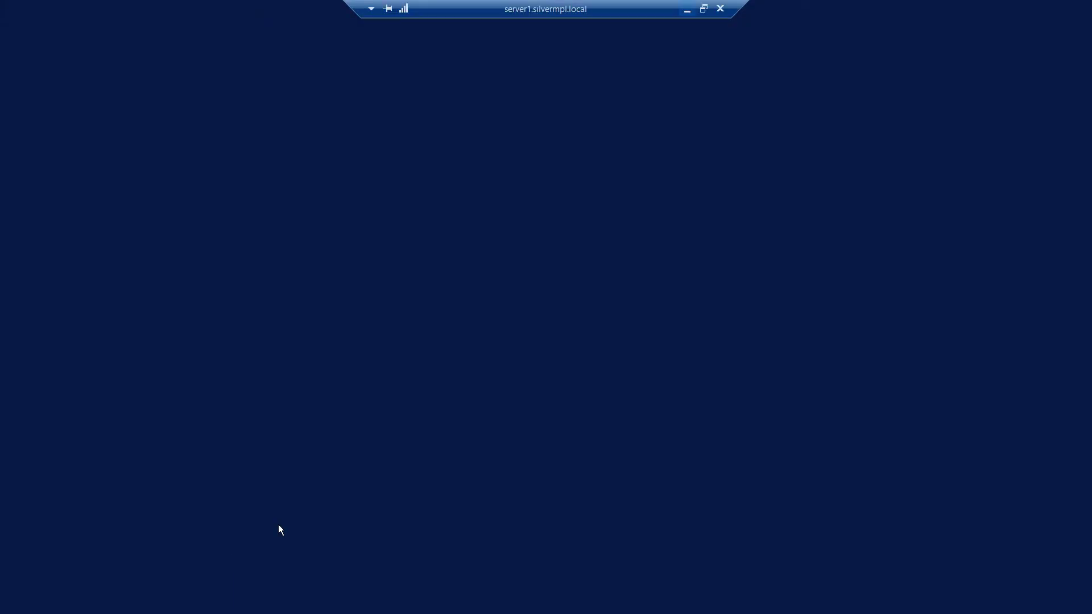
click(92, 44)
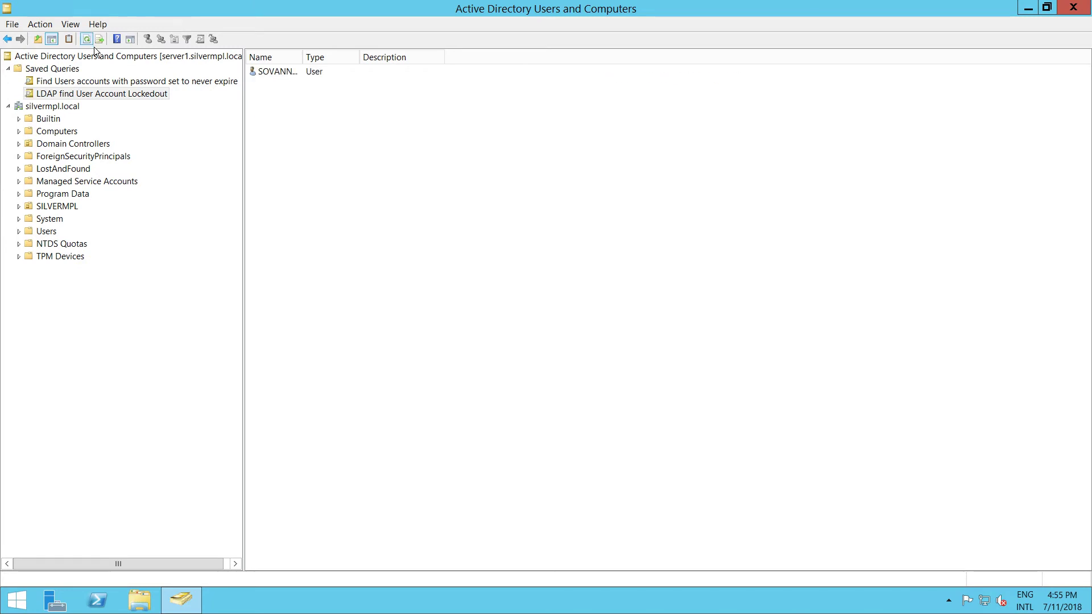
drag(303, 57, 439, 57)
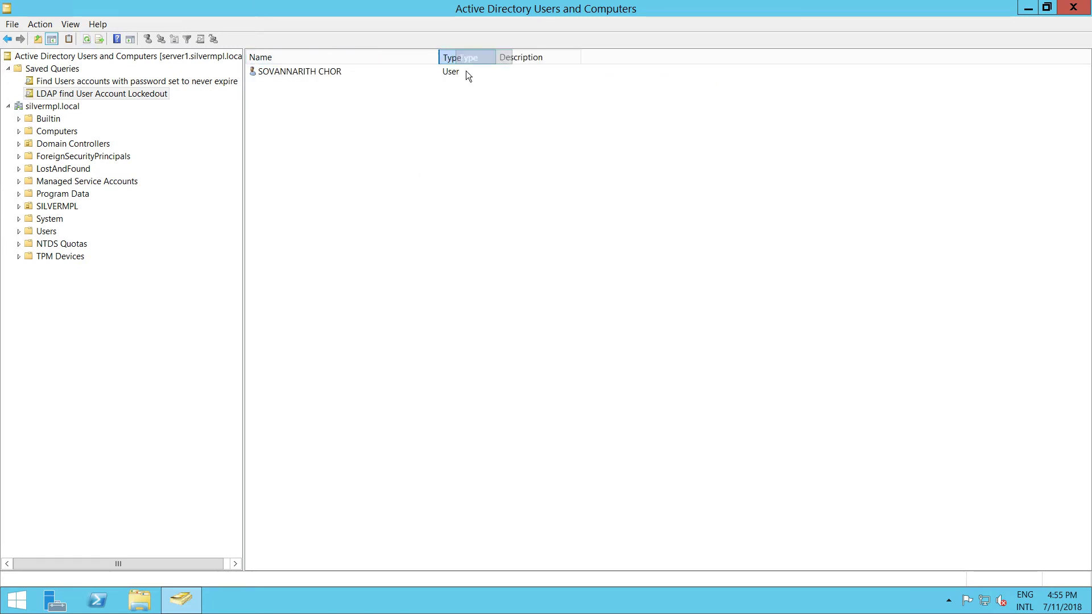
Step: Check the lockout status in the listed user's account properties, and close the properties without changes
right_click(338, 77)
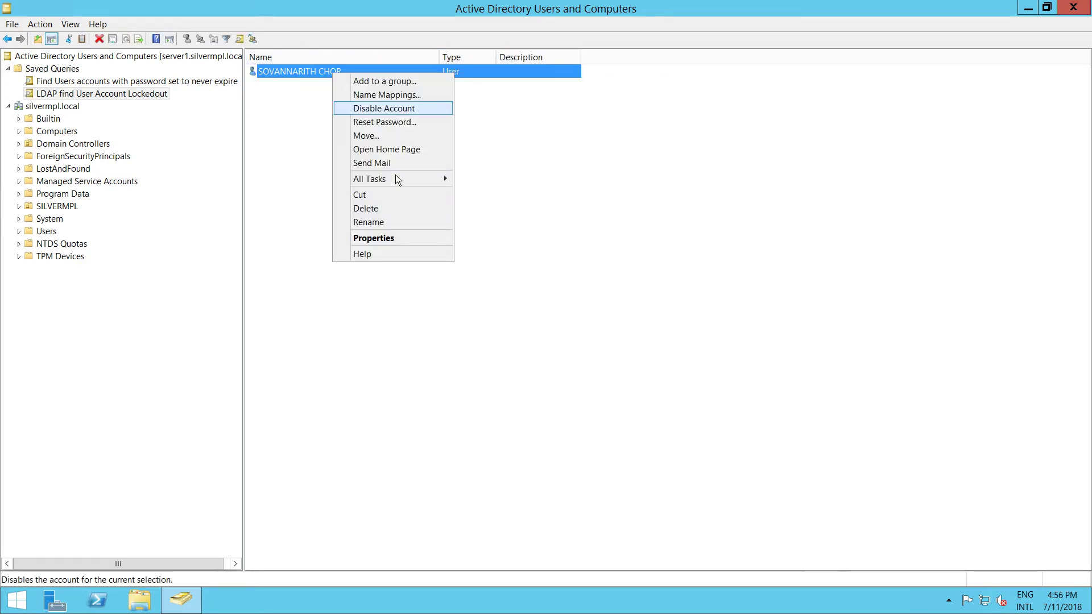
click(400, 247)
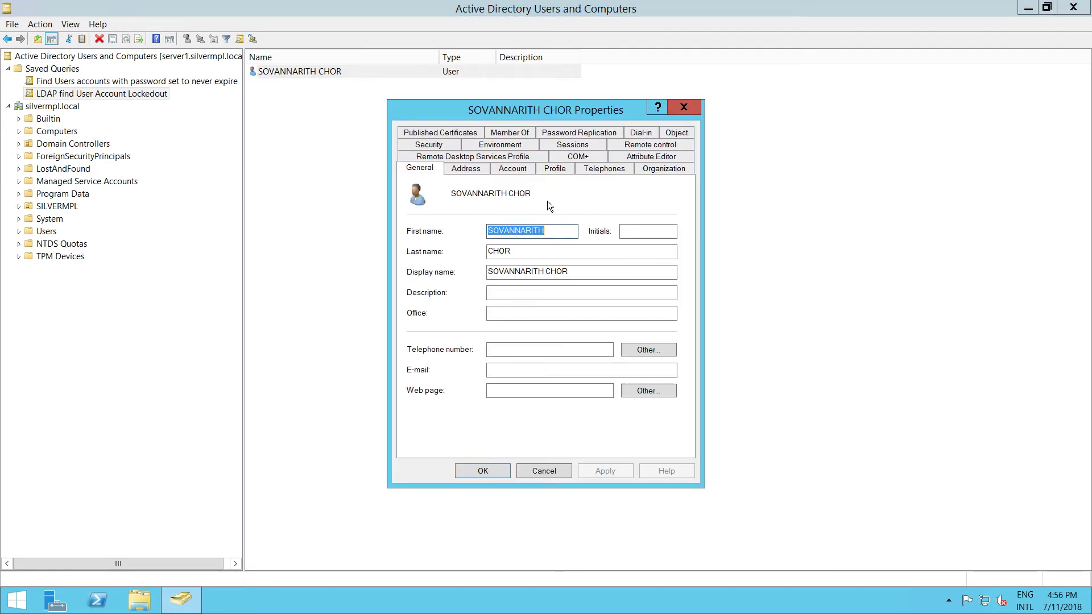
click(512, 168)
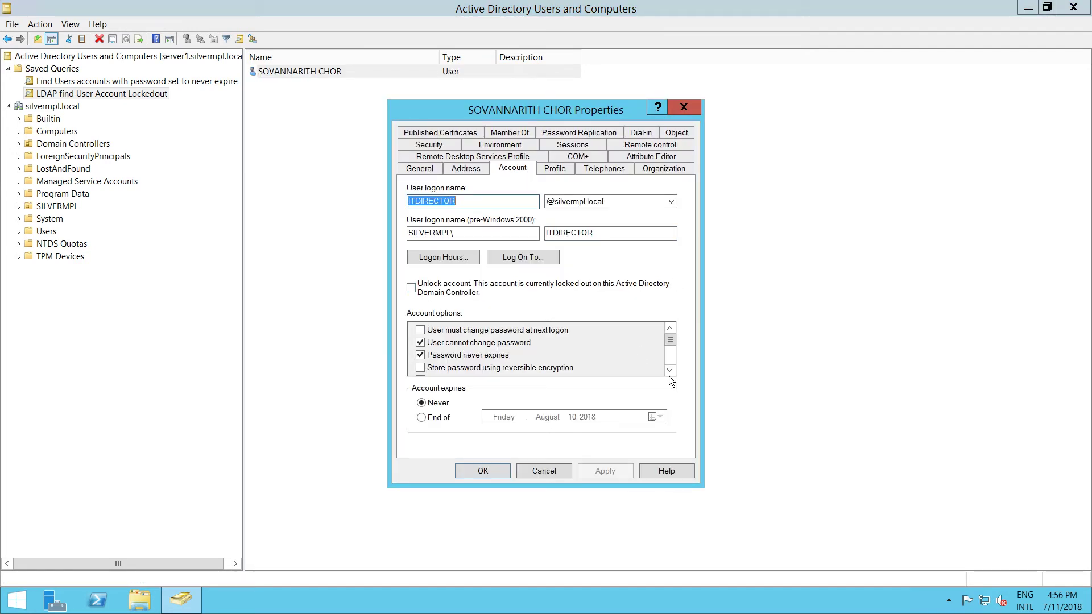
click(562, 476)
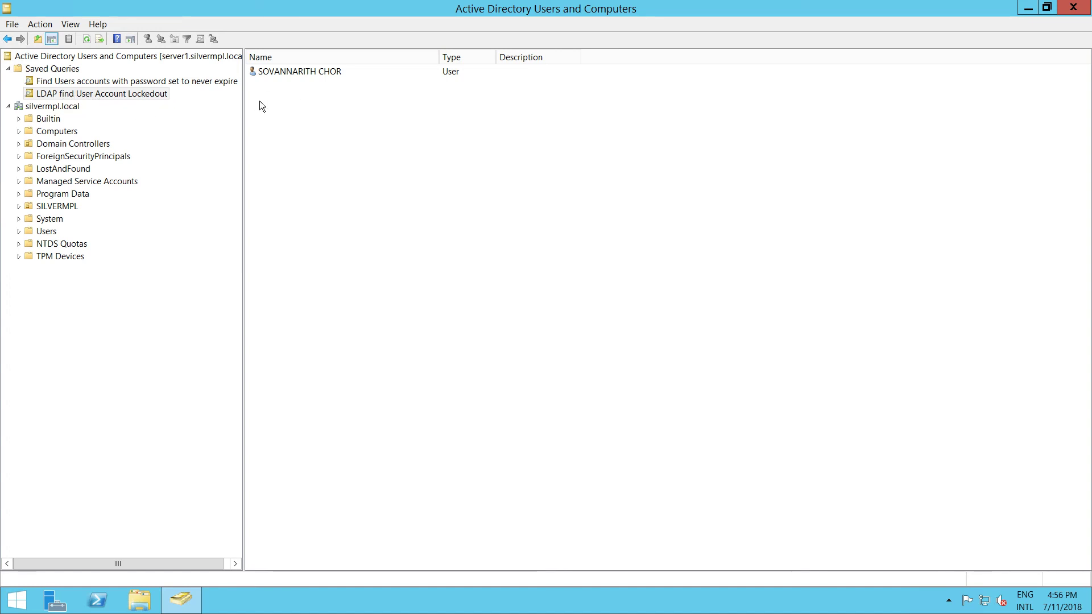
Step: Minimize the server1 session to return to the local desktop
mouse_move(739, 4)
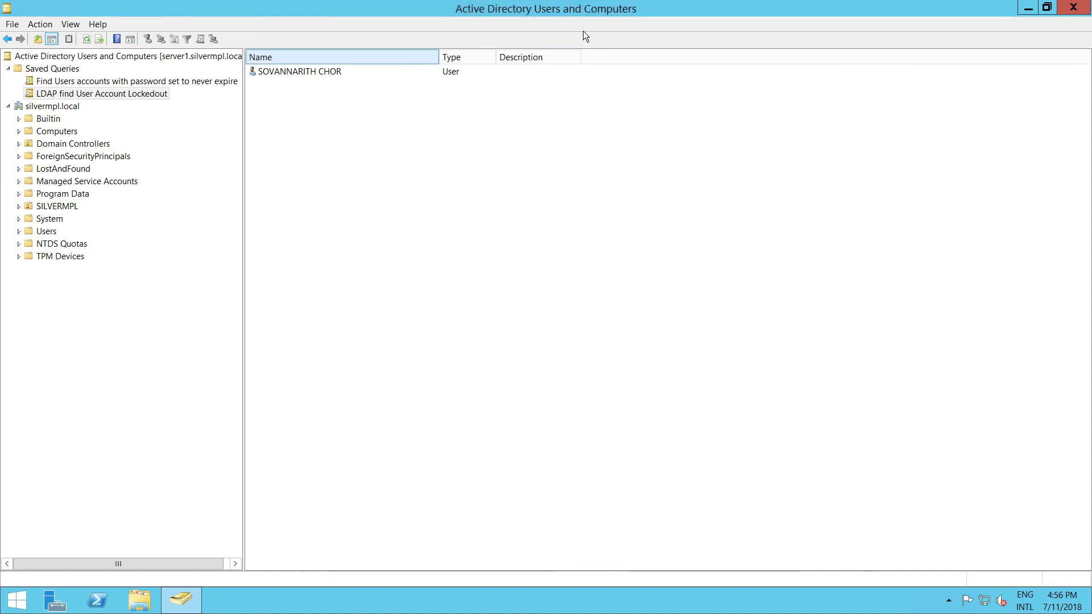
mouse_move(640, 6)
click(686, 9)
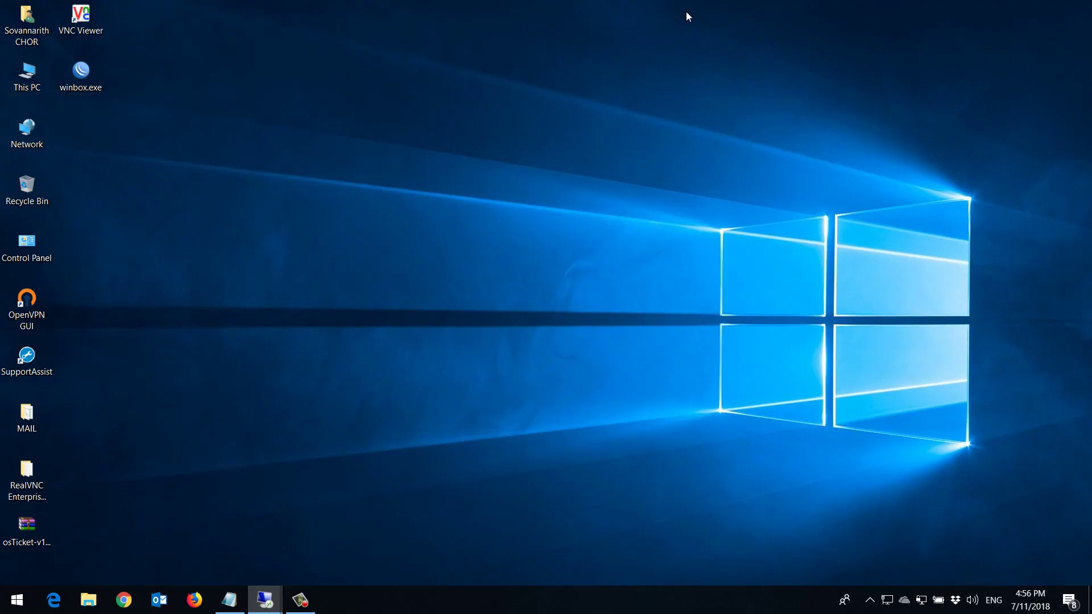